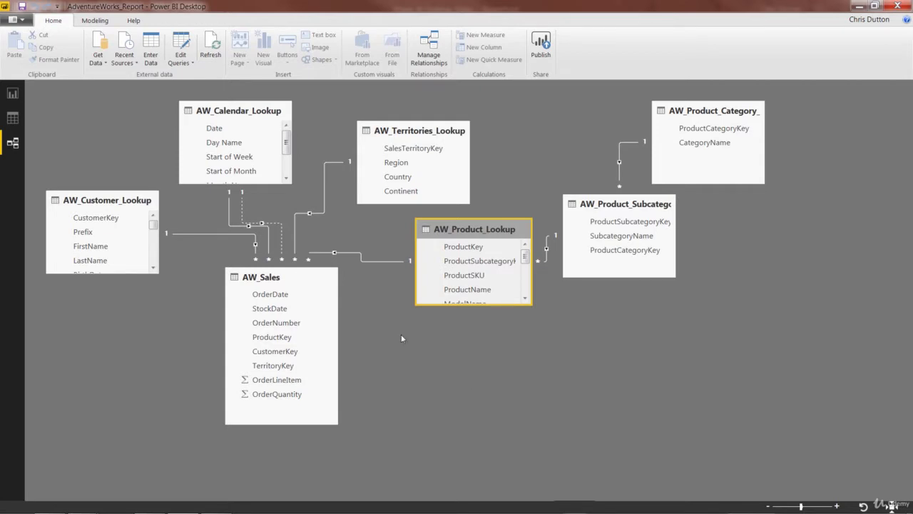
- Import the AdventureWorks_Returns CSV file from the Adventure Works folder as a new text data source
click(95, 62)
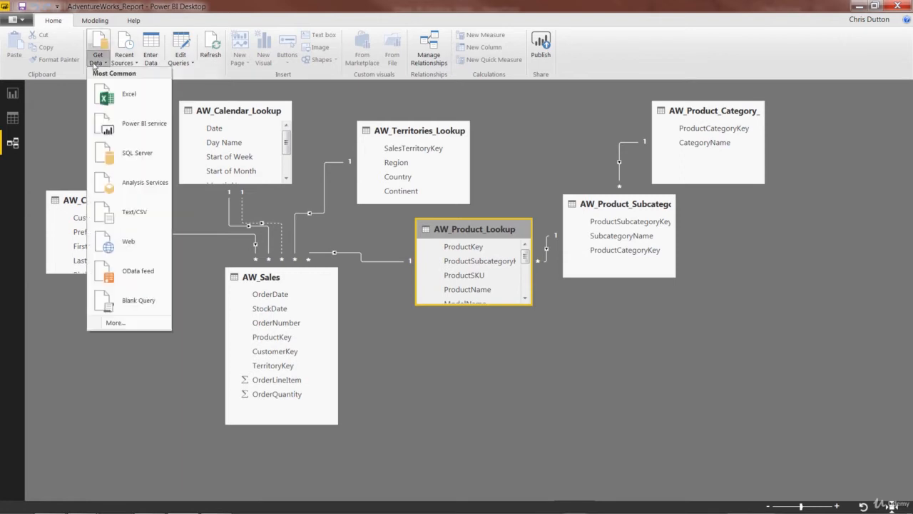
click(137, 218)
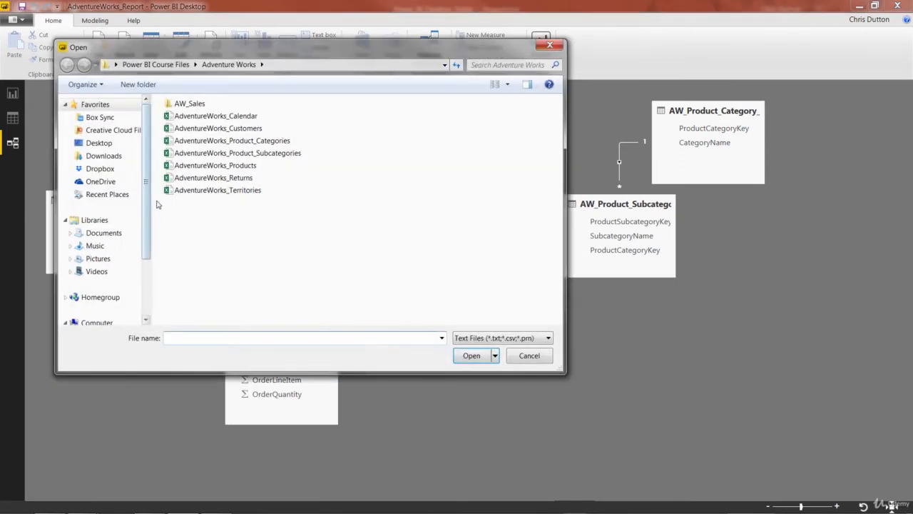
click(236, 183)
click(243, 189)
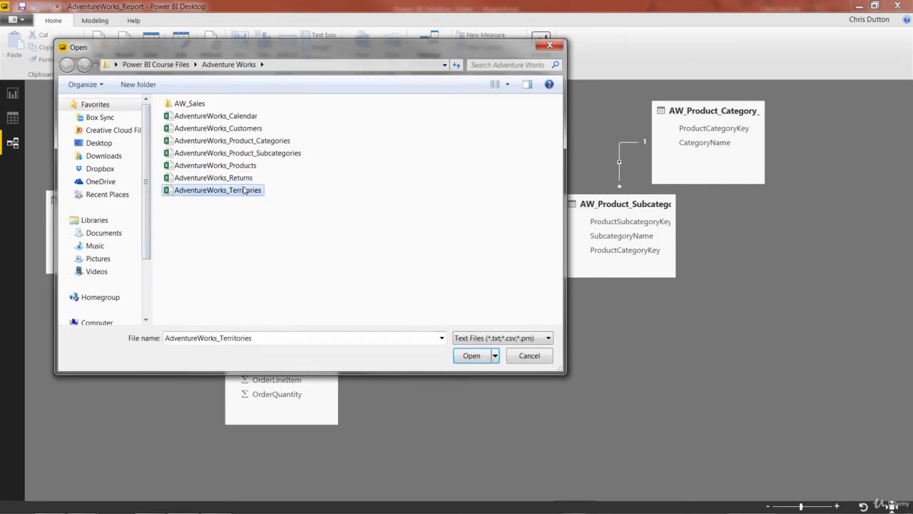
click(241, 184)
double_click(242, 182)
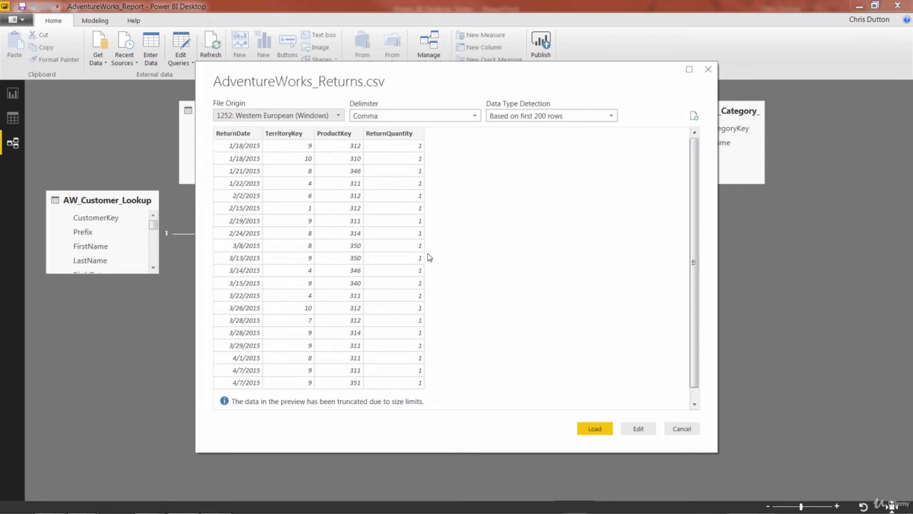
- Open the returns data in the query editor, rename the query AW_Returns, and close and apply it
click(634, 427)
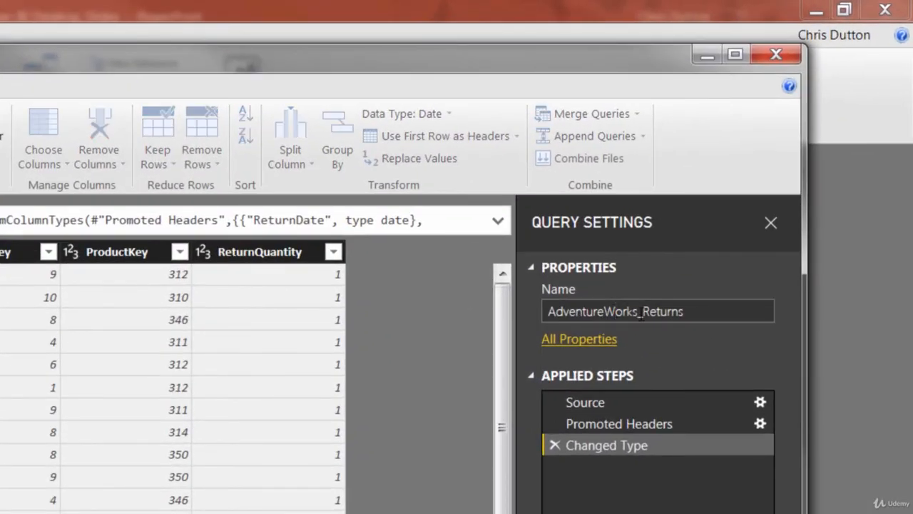
drag(640, 315, 538, 314)
text(AW)
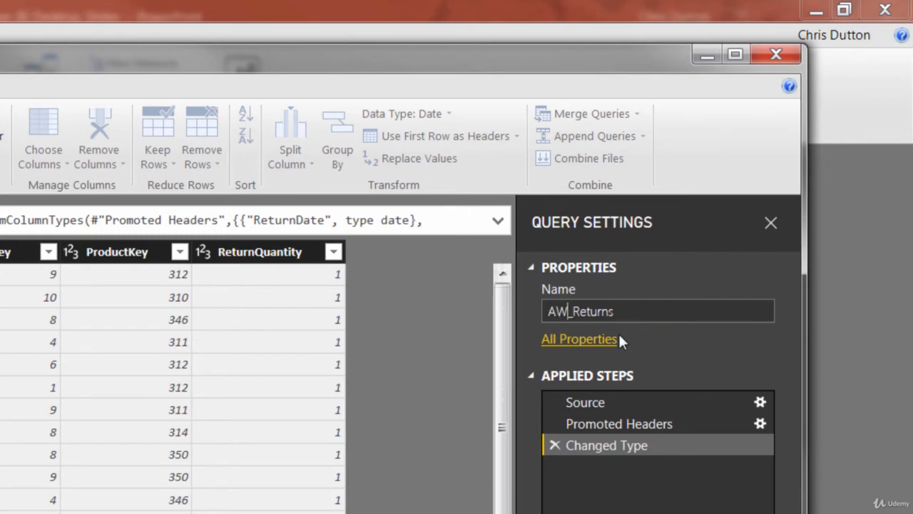
key(Return)
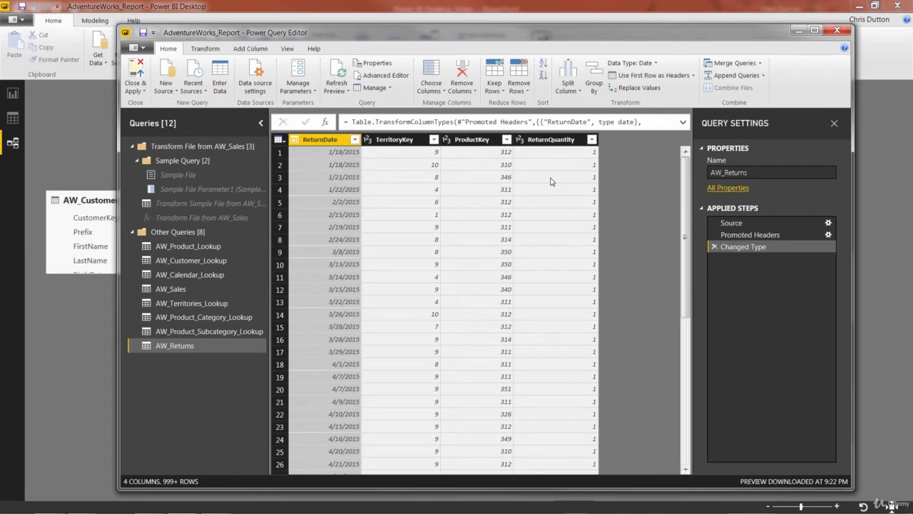
click(136, 72)
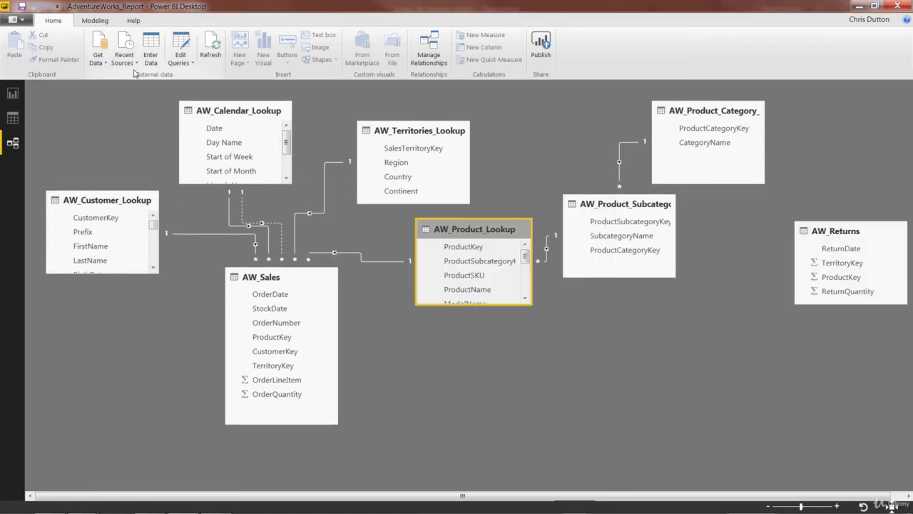
- Rearrange the model diagram, placing AW_Returns beside AW_Sales and shifting the territories and product lookup tables
click(847, 232)
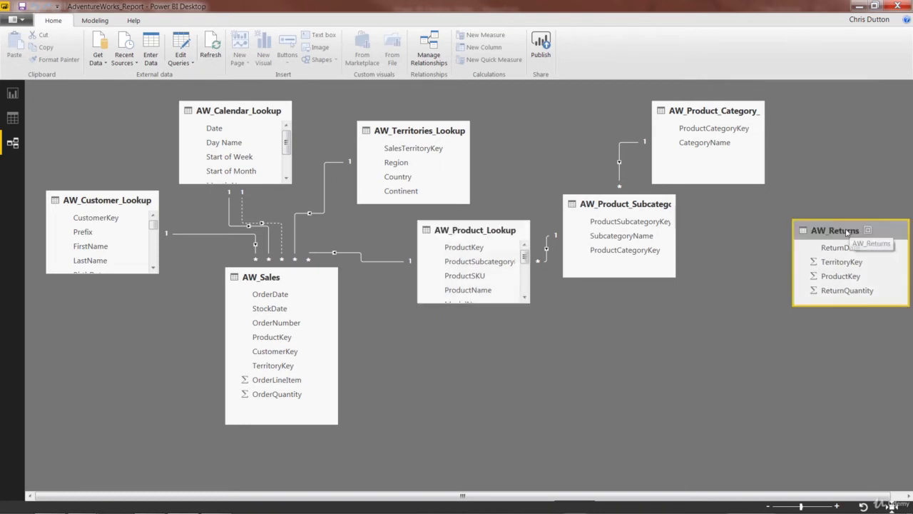
drag(847, 233, 432, 335)
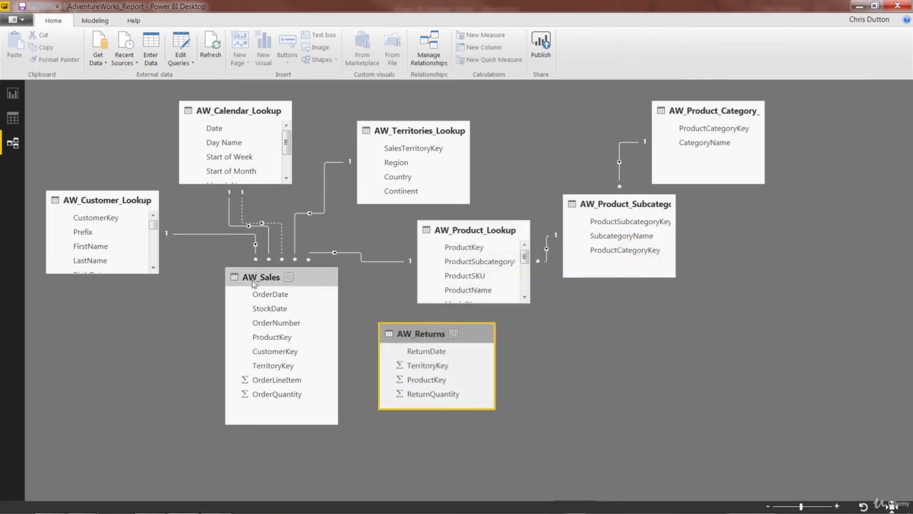
drag(253, 284, 164, 321)
drag(428, 334, 333, 315)
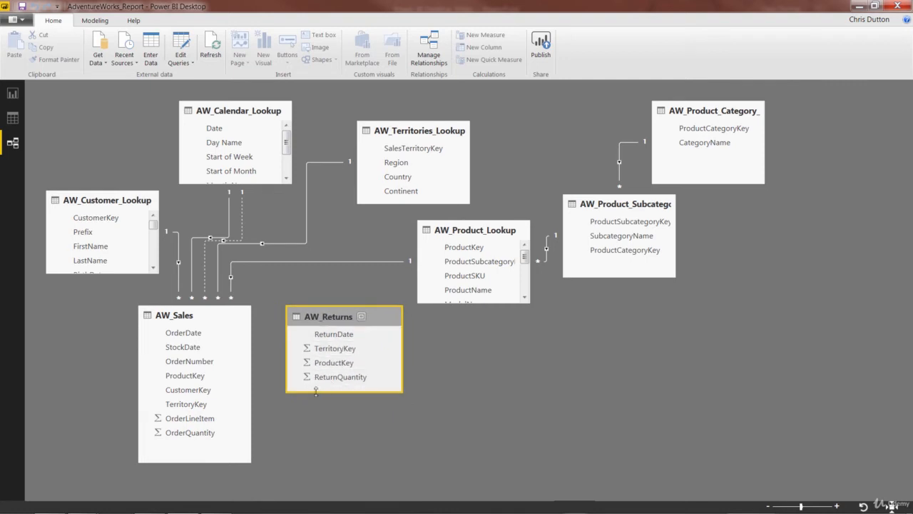
drag(316, 390, 315, 462)
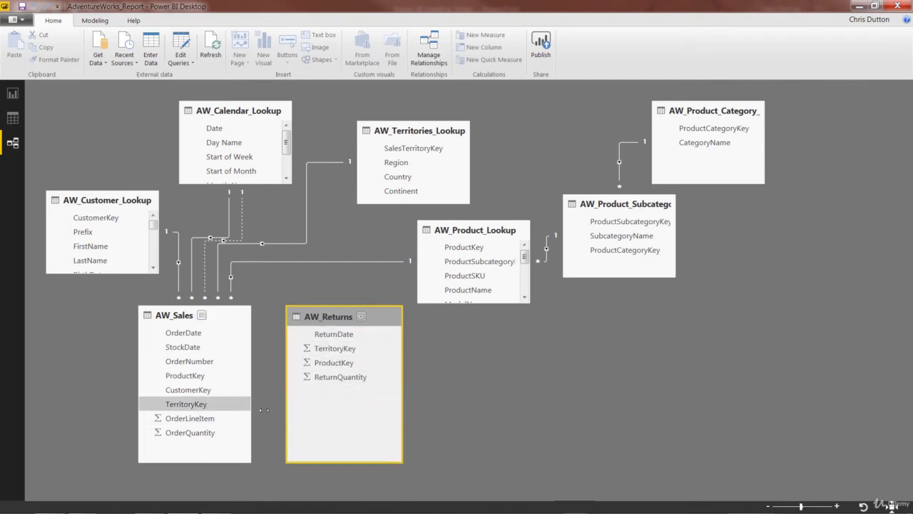
drag(400, 139, 373, 153)
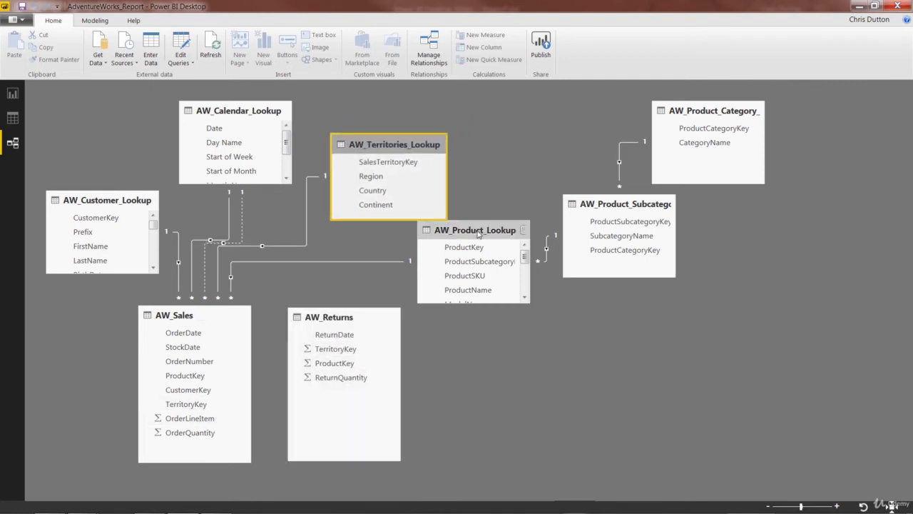
drag(477, 234, 490, 242)
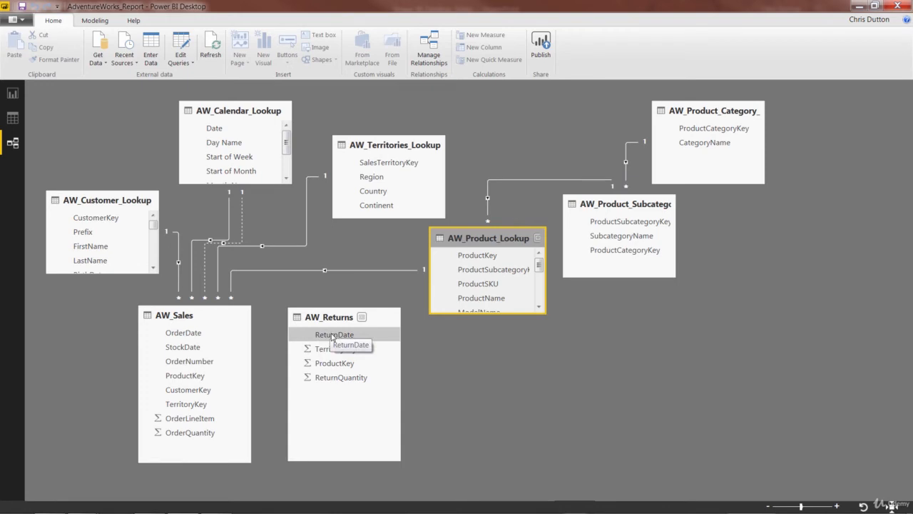
- Try to relate AW_Returns' ReturnDate and TerritoryKey directly to AW_Sales' OrderDate and TerritoryKey columns
click(332, 336)
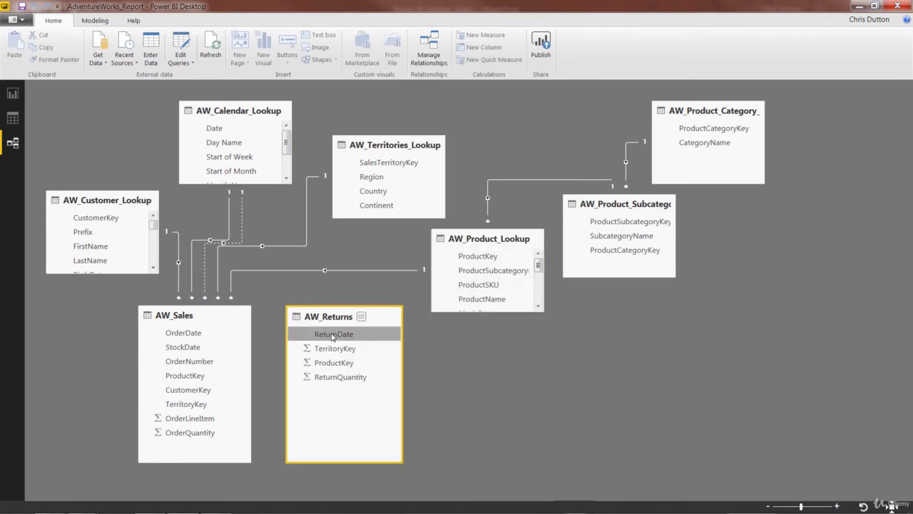
drag(332, 335, 180, 338)
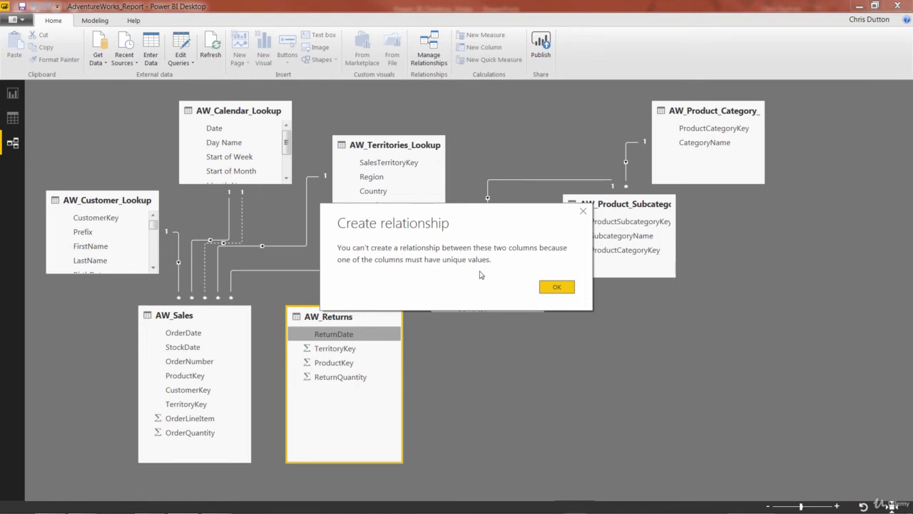
click(556, 286)
drag(327, 349, 184, 411)
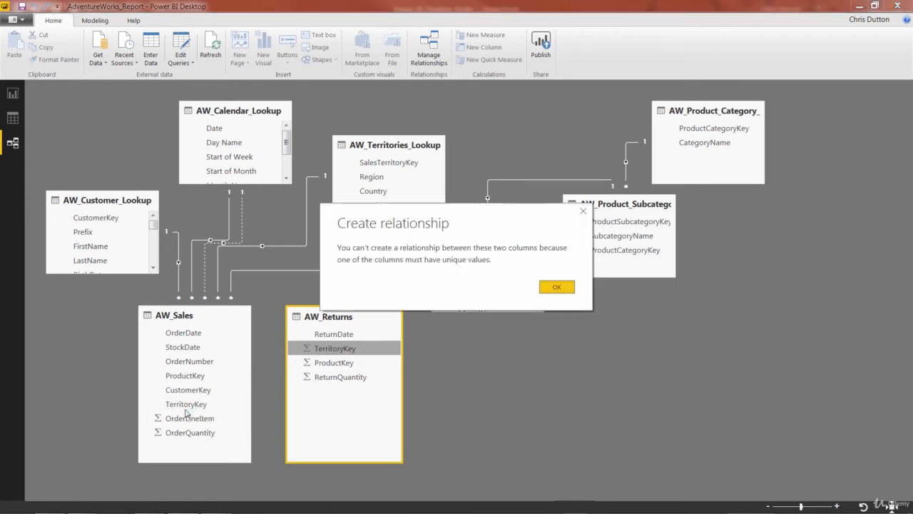
click(555, 286)
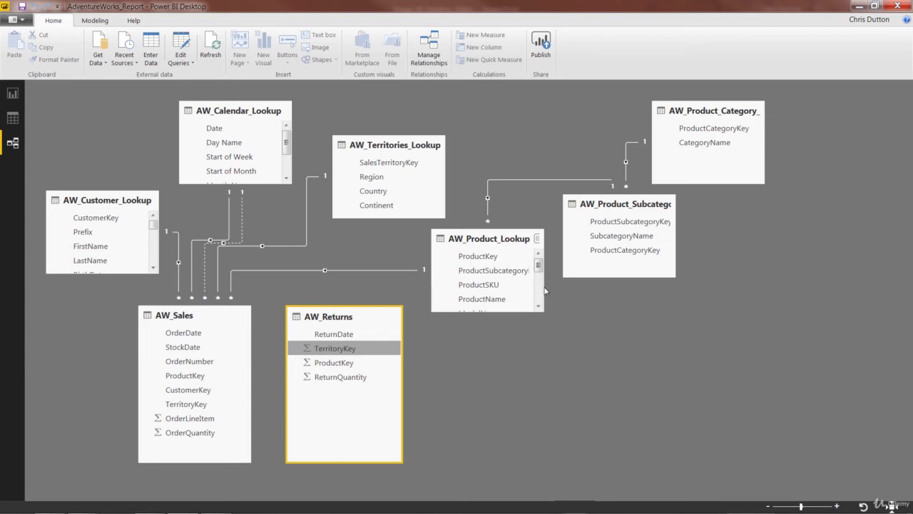
- Relate AW_Returns' TerritoryKey to SalesTerritoryKey and ReturnDate to the calendar lookup's Date
drag(335, 350, 401, 163)
drag(344, 333, 215, 133)
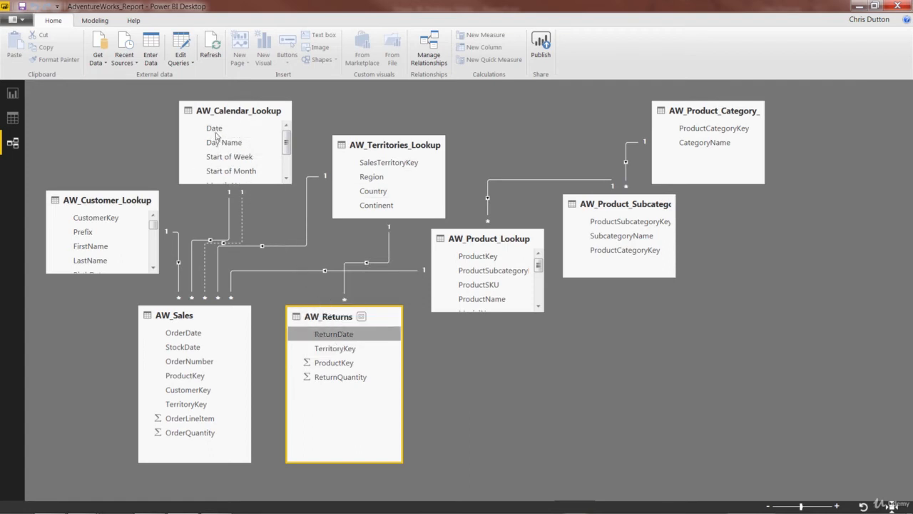
- Relate AW_Returns' ProductKey to ProductKey in AW_Product_Lookup
drag(326, 363, 476, 260)
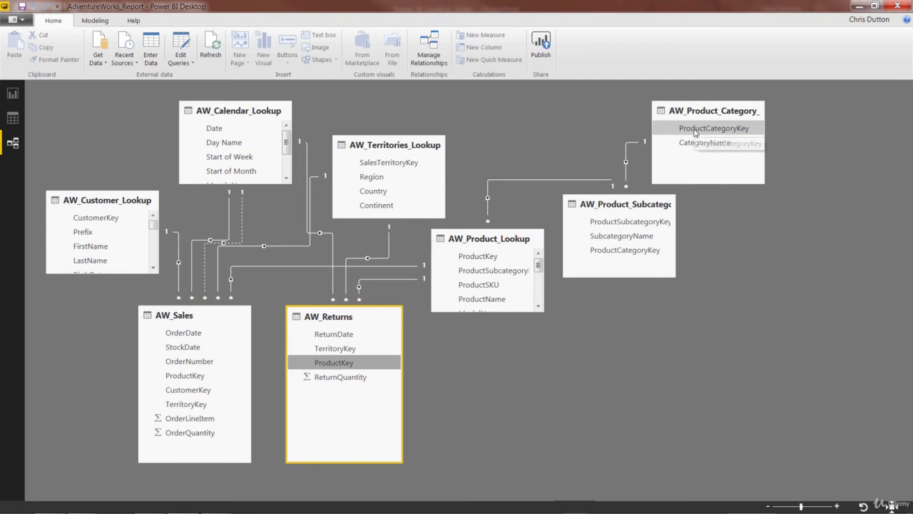
click(390, 254)
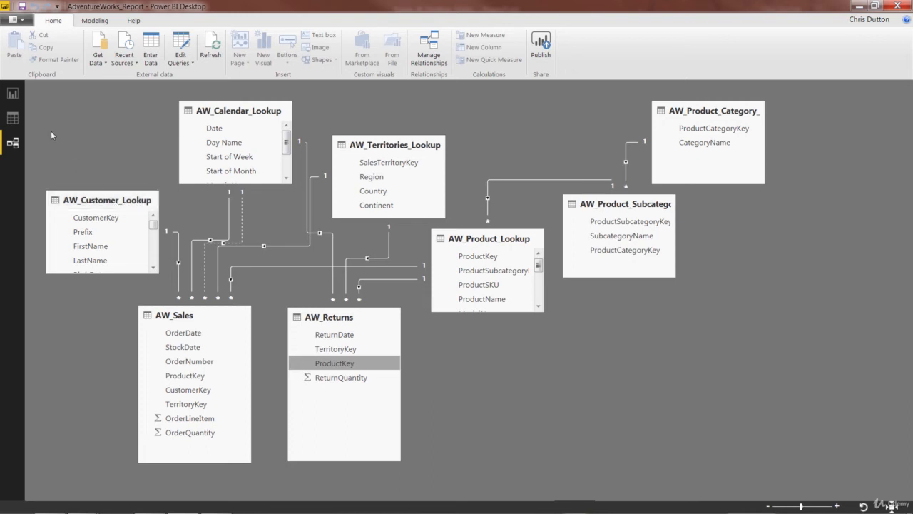
- In the report, add AW_Returns' ReturnQuantity to the values of the product matrix
click(11, 95)
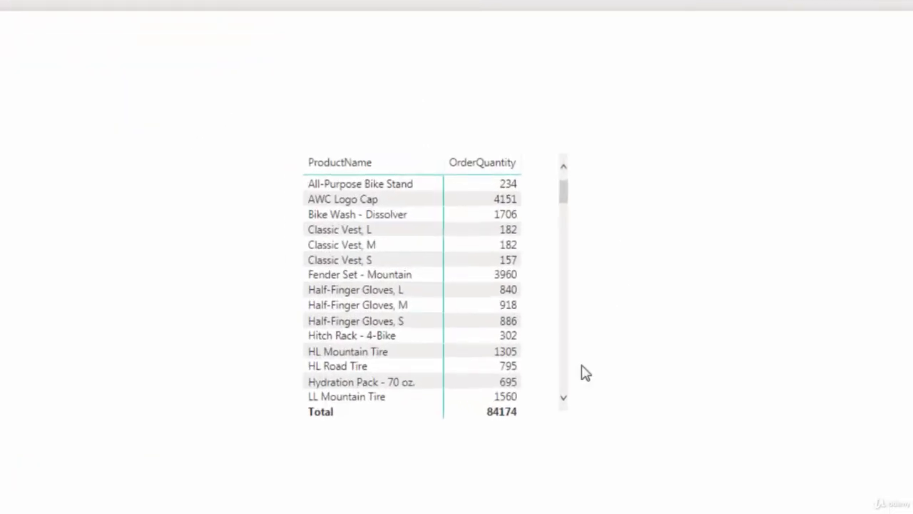
mouse_move(339, 139)
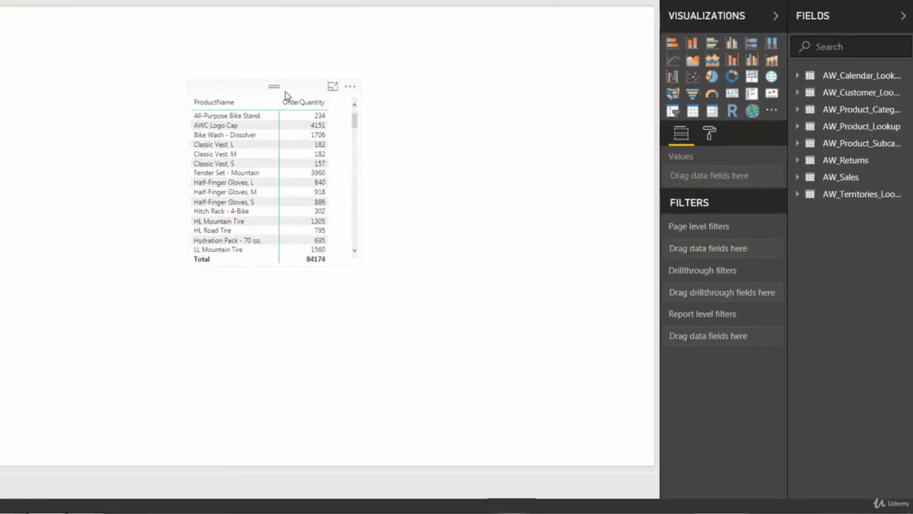
click(284, 91)
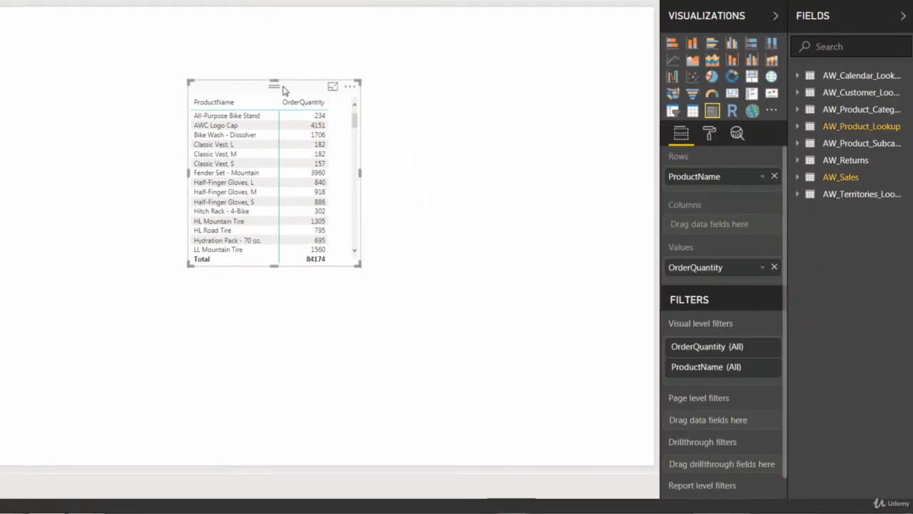
click(802, 161)
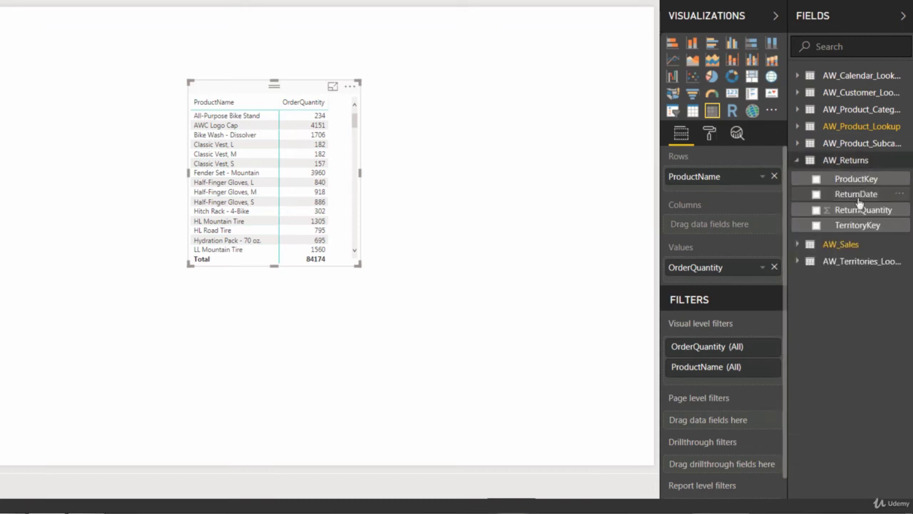
drag(864, 210, 748, 279)
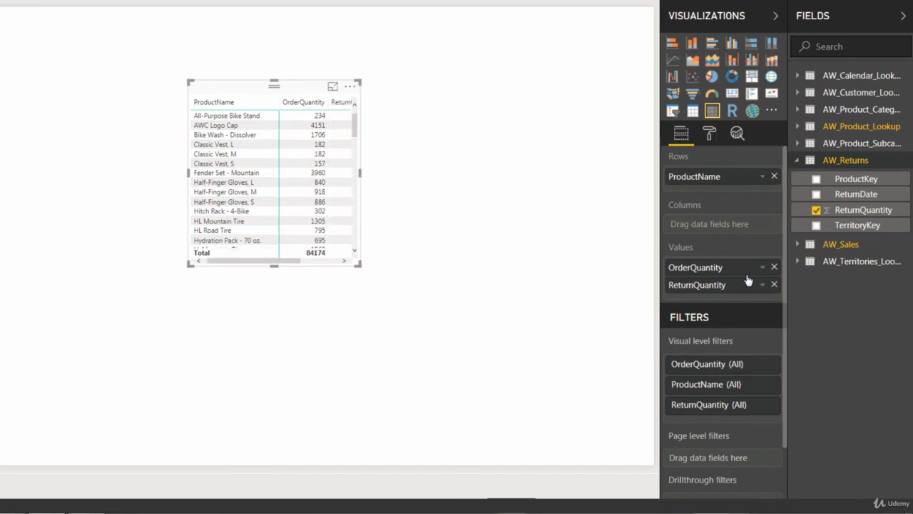
- Widen, lengthen and reposition the matrix visual on the page
drag(359, 174, 410, 183)
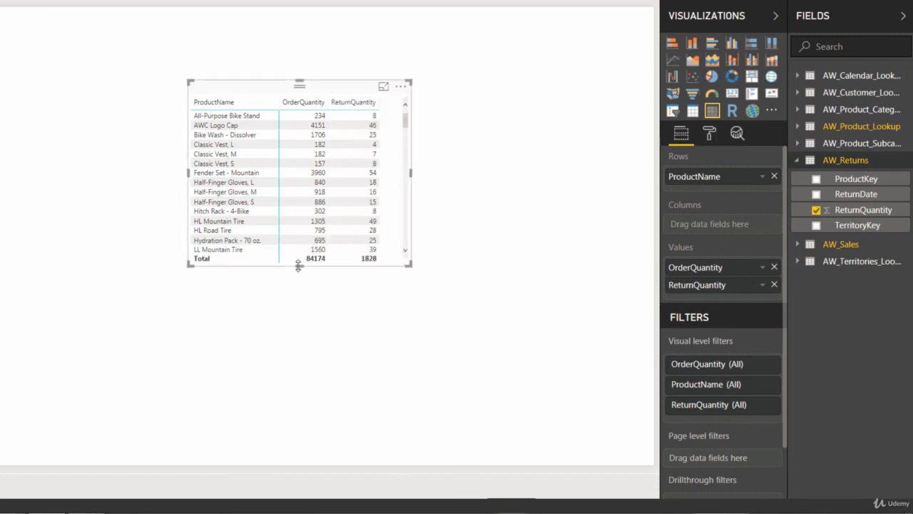
drag(299, 266, 290, 425)
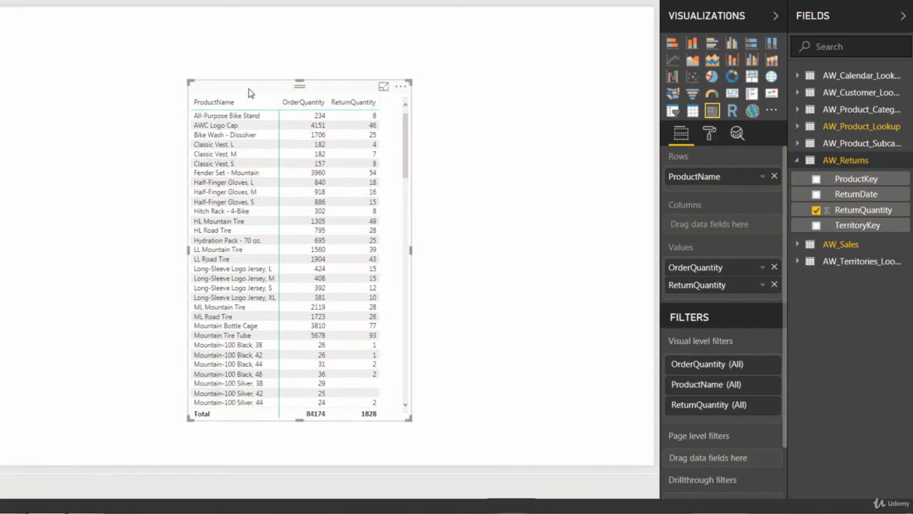
drag(249, 94, 201, 75)
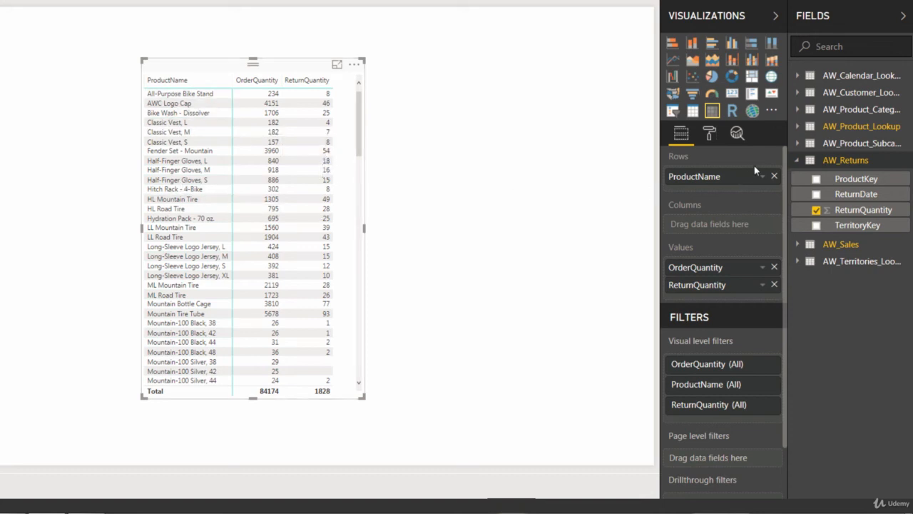
- Replace ProductName in the matrix rows with Gender from AW_Customer_Lookup
click(775, 177)
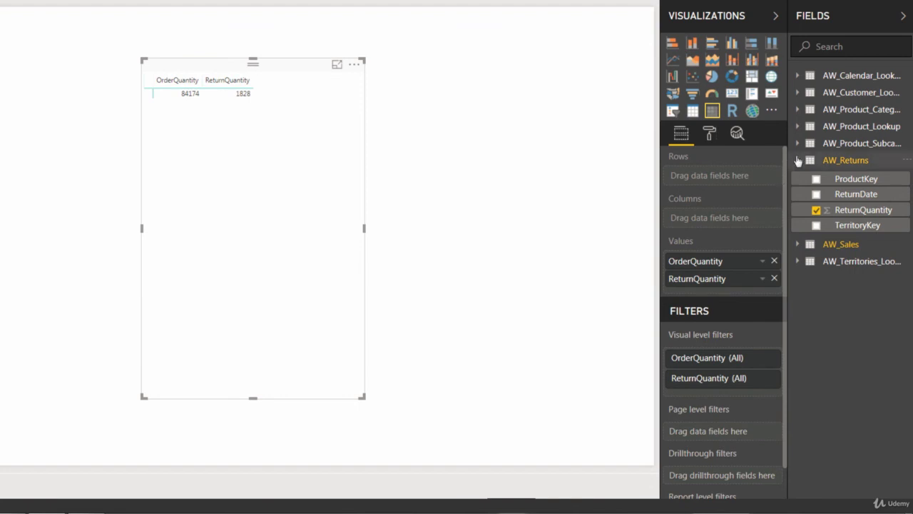
click(797, 93)
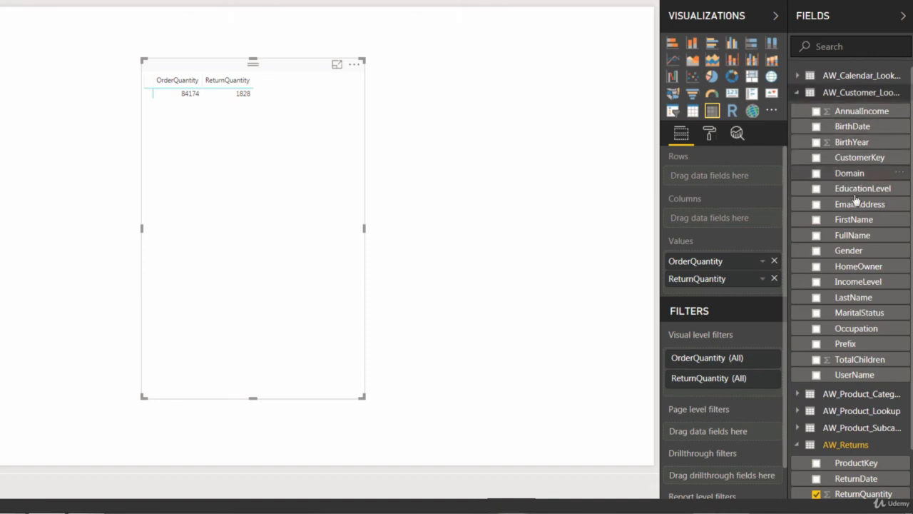
drag(763, 196, 728, 179)
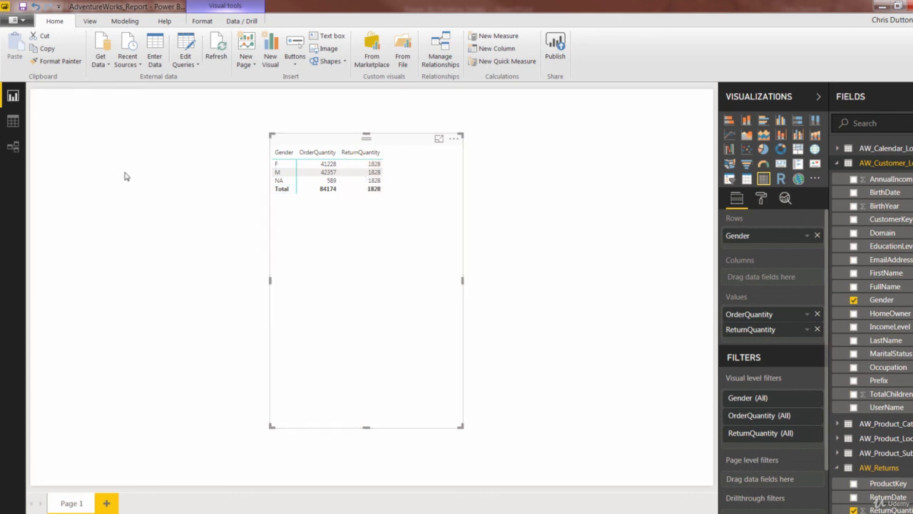
click(15, 149)
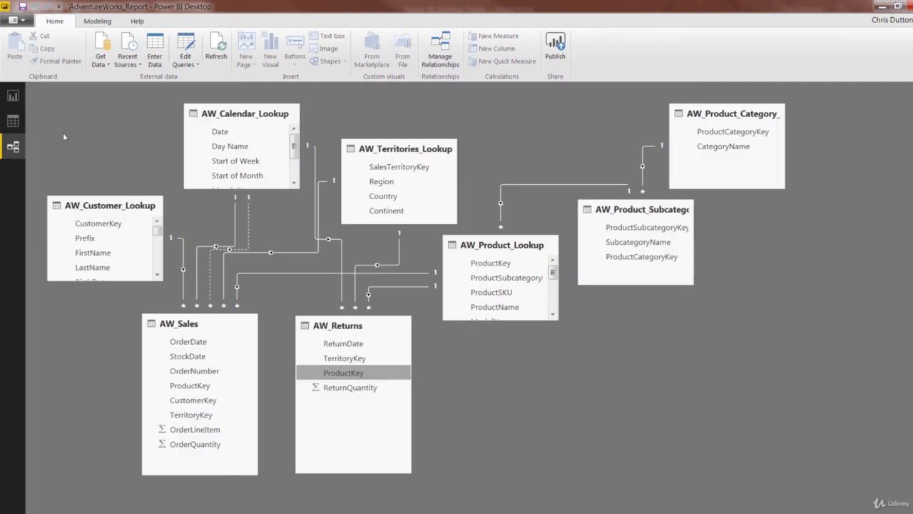